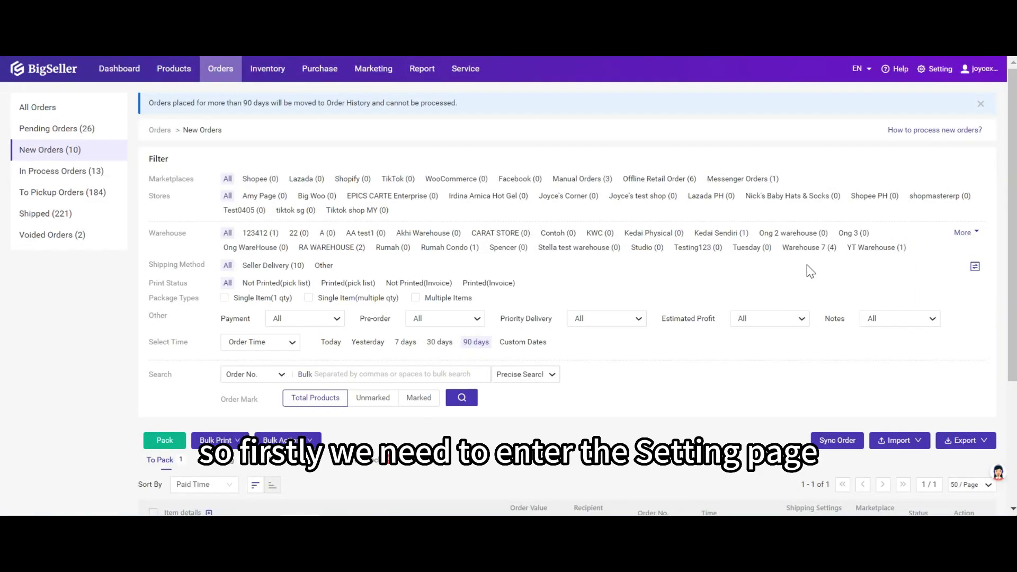
# Step: Go to Print Settings from the account settings to reach the Pick List template editor
pyautogui.click(938, 70)
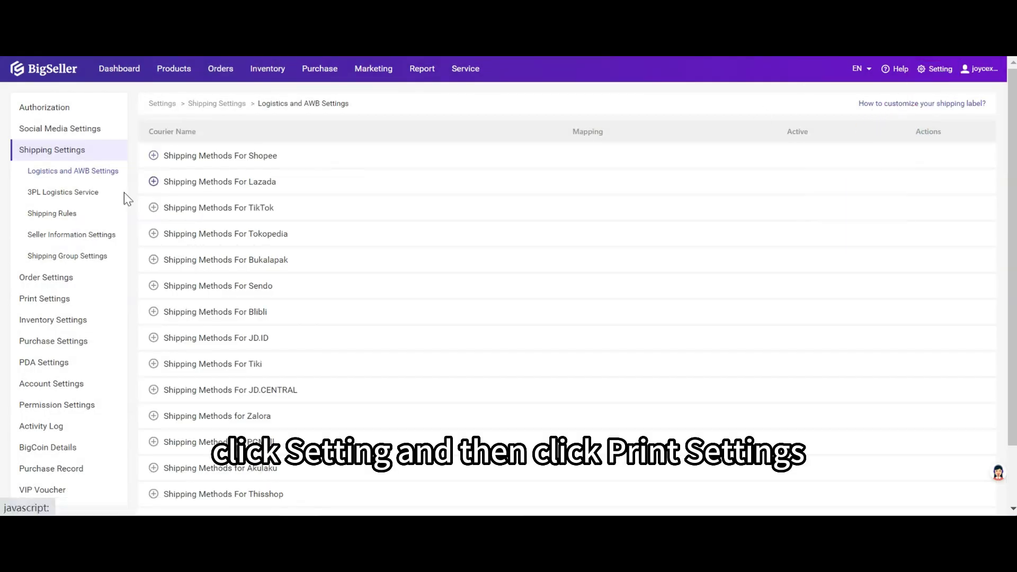
pyautogui.click(43, 300)
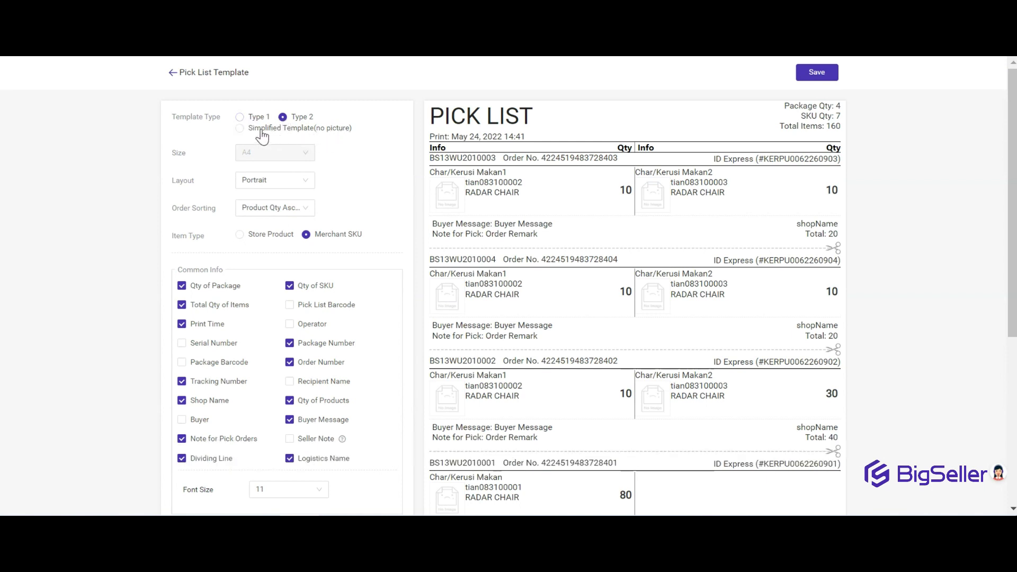
# Step: Preview the Type 1, Type 2 and Simplified pick list templates, ending on Type 1
pyautogui.click(240, 117)
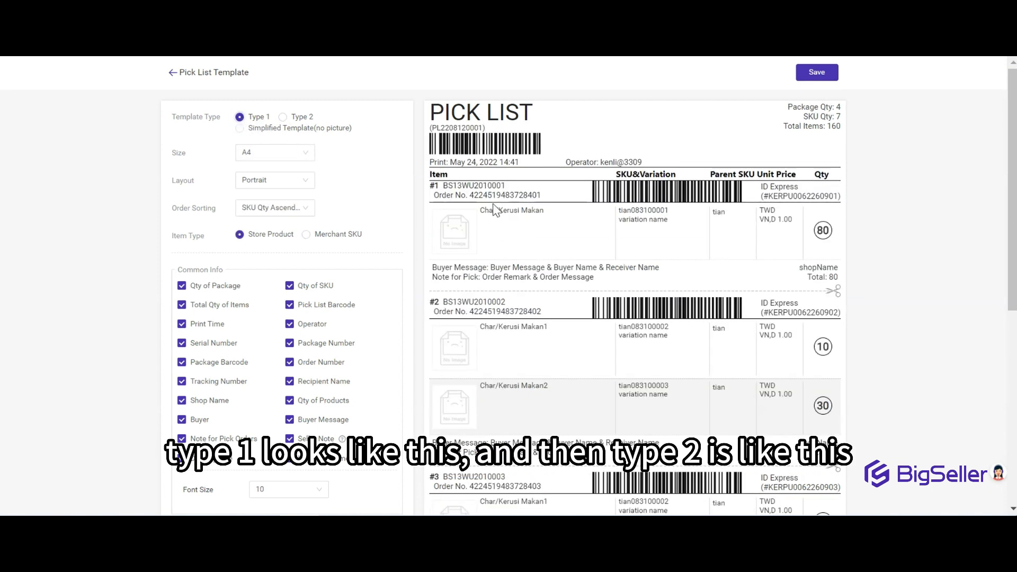
pyautogui.click(282, 117)
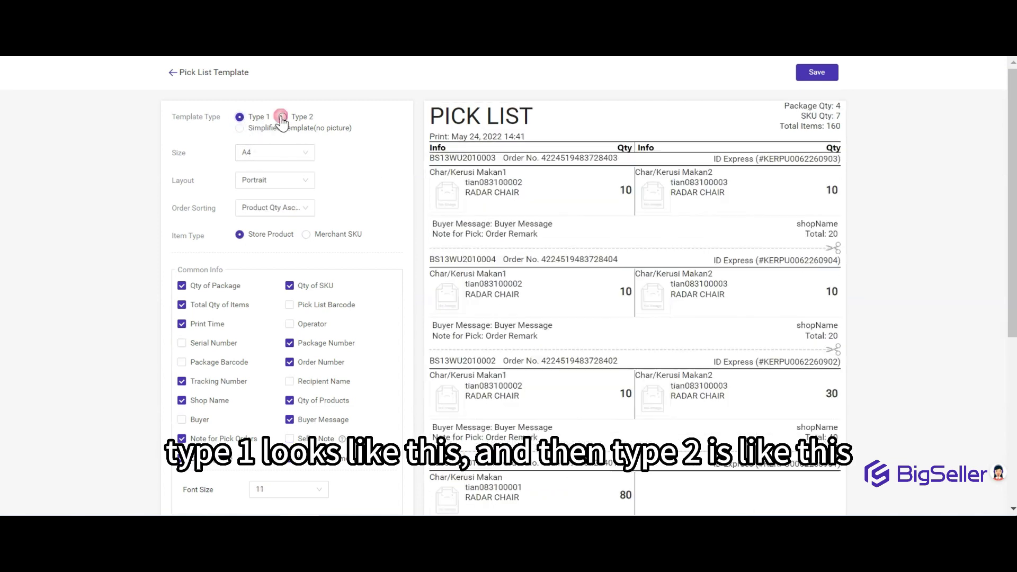
pyautogui.click(239, 132)
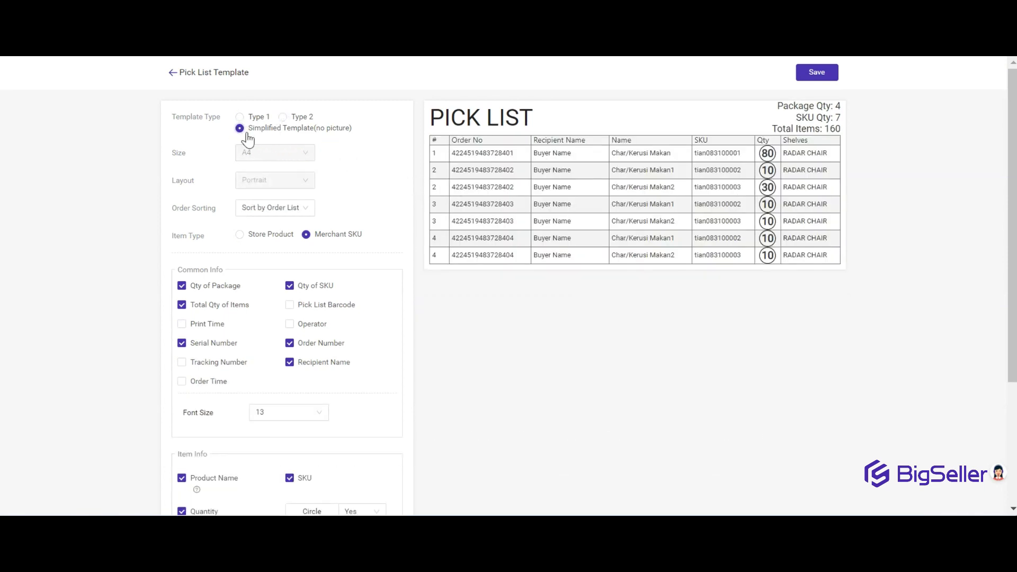
pyautogui.click(240, 117)
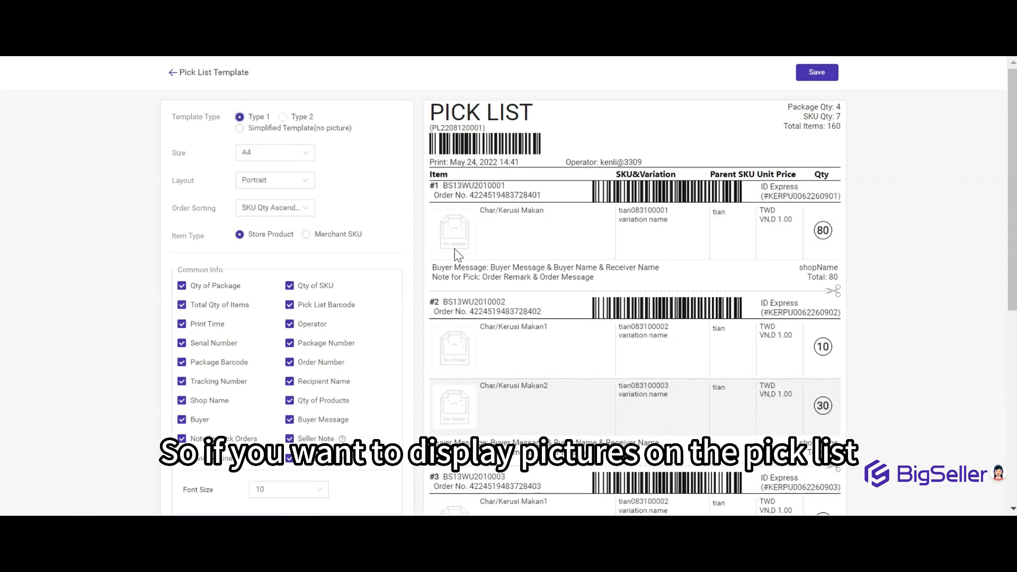
pyautogui.click(283, 116)
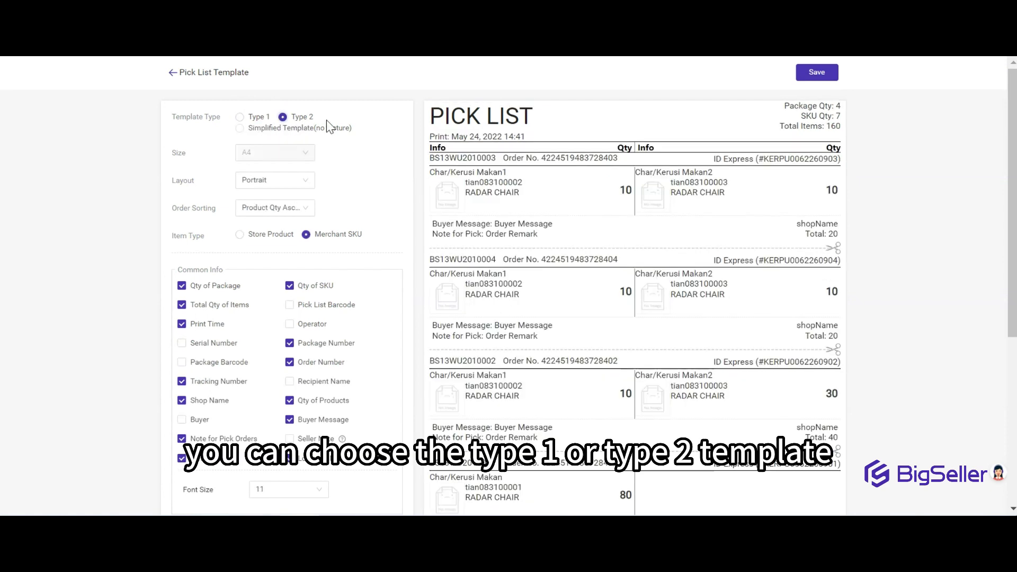
pyautogui.click(240, 128)
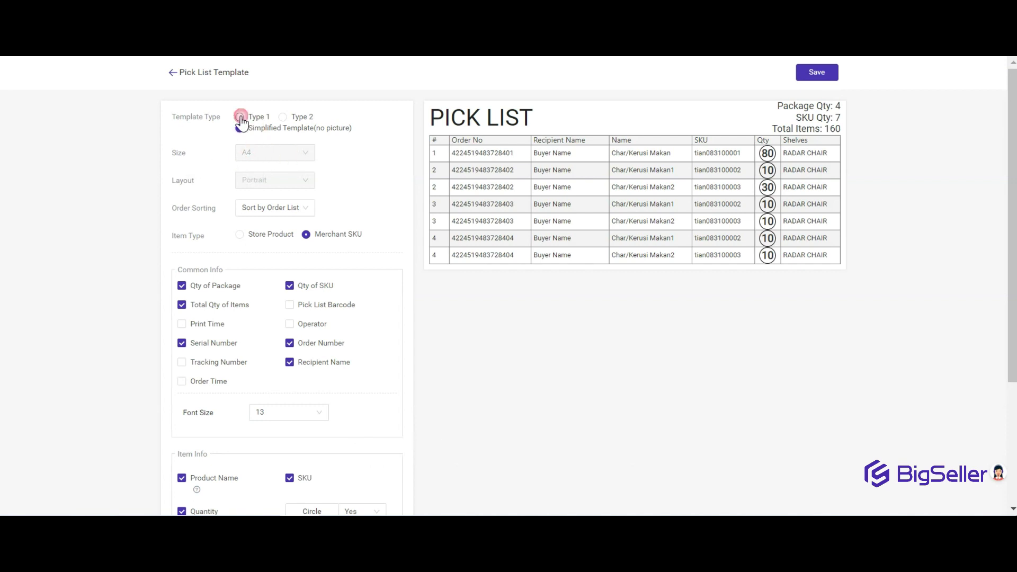
pyautogui.click(239, 118)
pyautogui.click(279, 158)
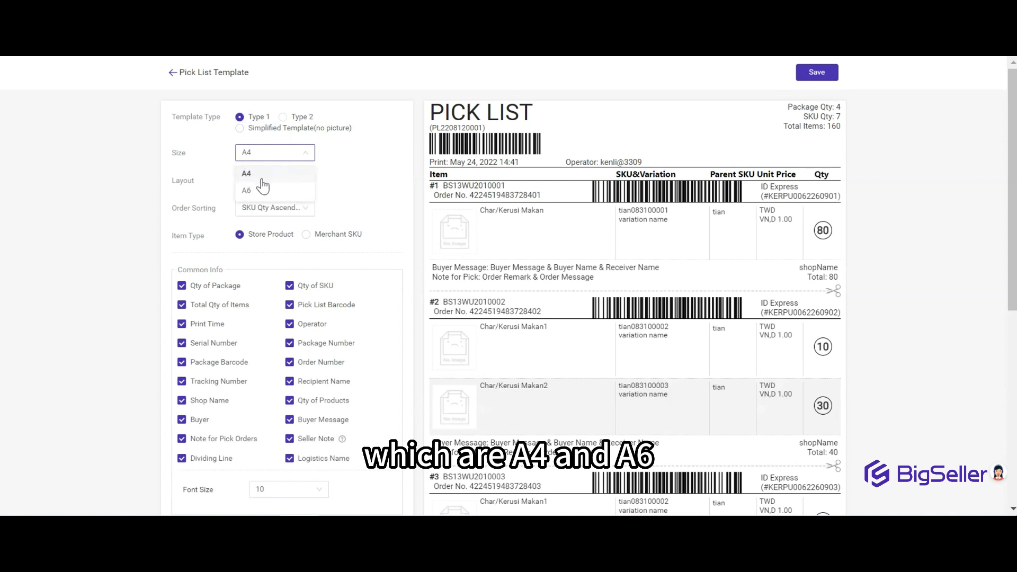
pyautogui.click(282, 117)
pyautogui.click(239, 129)
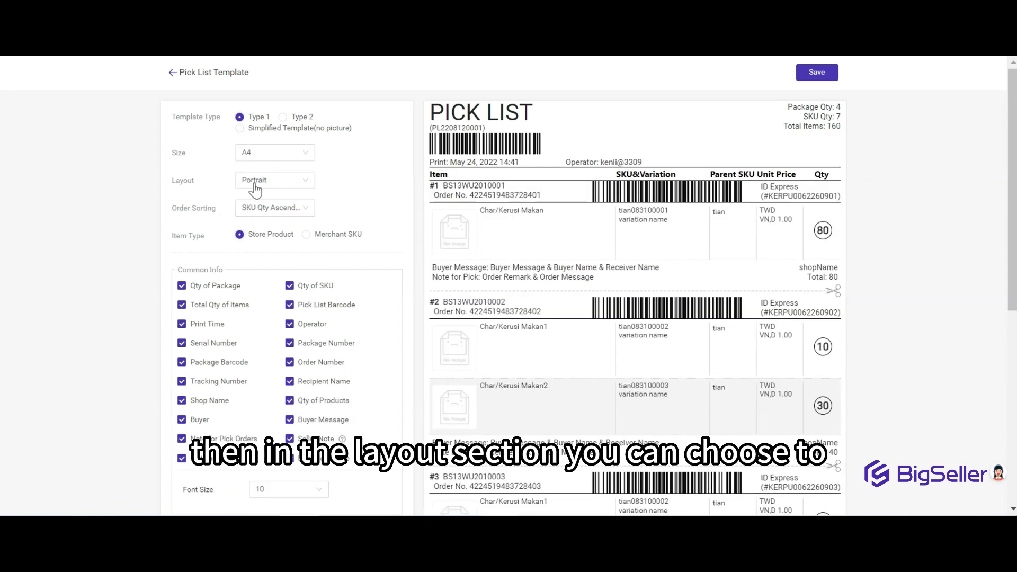
pyautogui.click(281, 184)
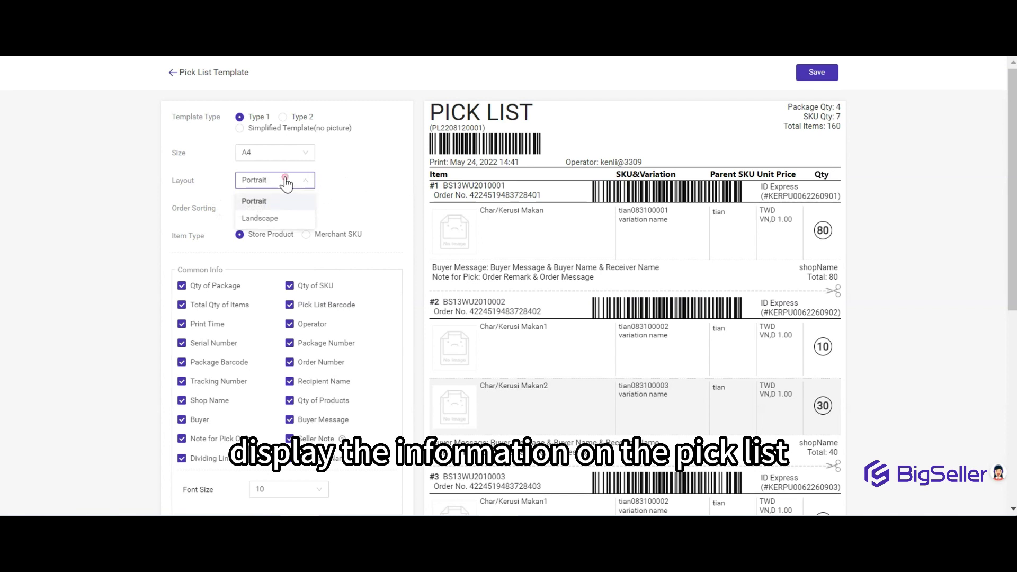
pyautogui.click(277, 217)
pyautogui.click(194, 183)
pyautogui.click(196, 202)
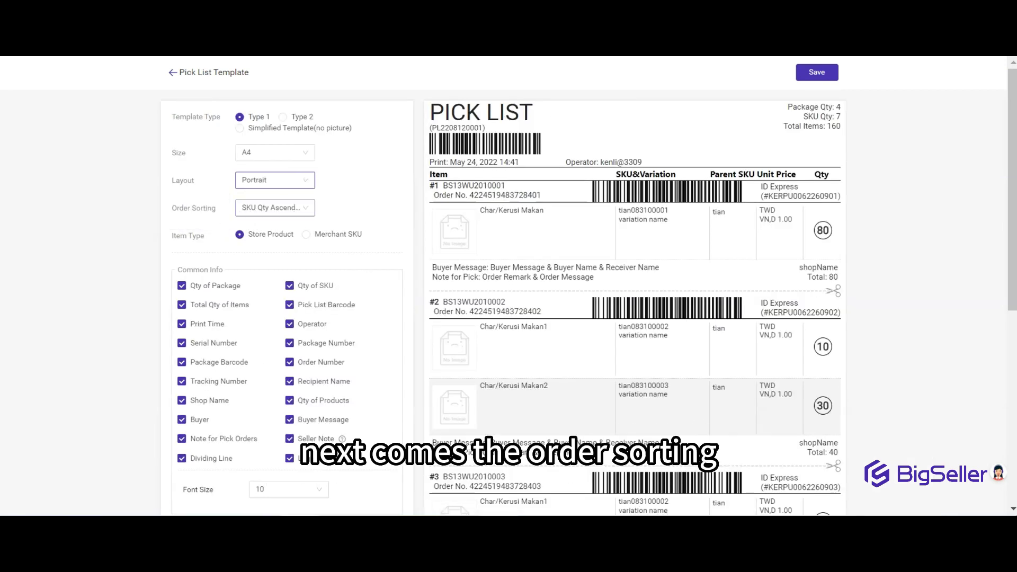
pyautogui.click(281, 210)
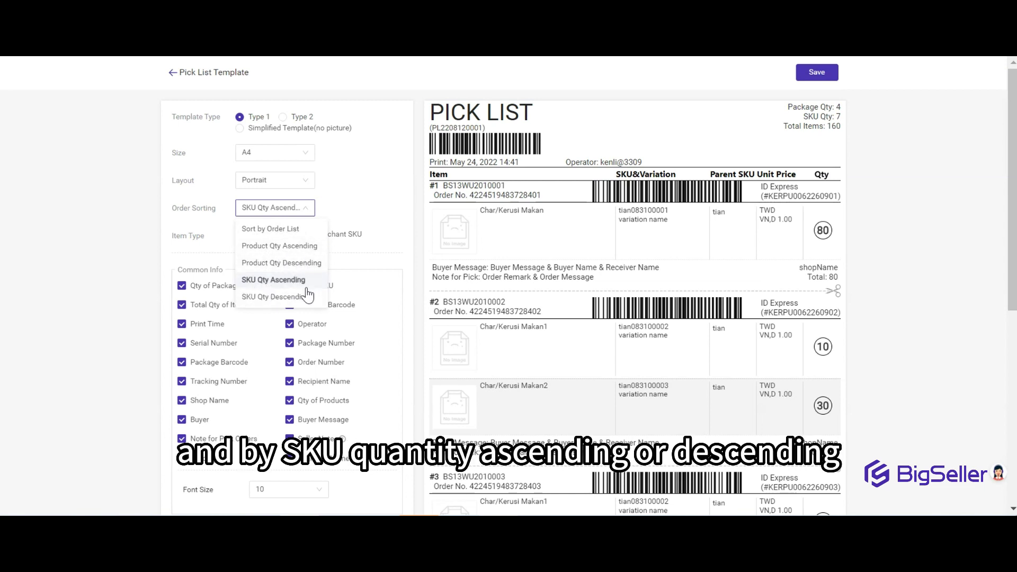
pyautogui.click(239, 234)
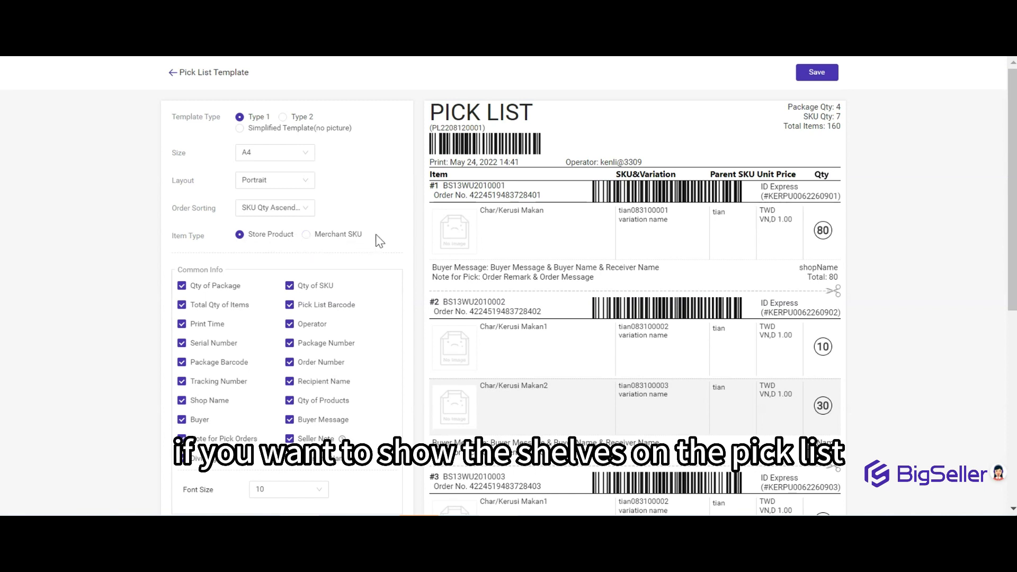
# Step: Set Item Type to Merchant SKU and keep the Pick List Barcode shown
pyautogui.click(306, 234)
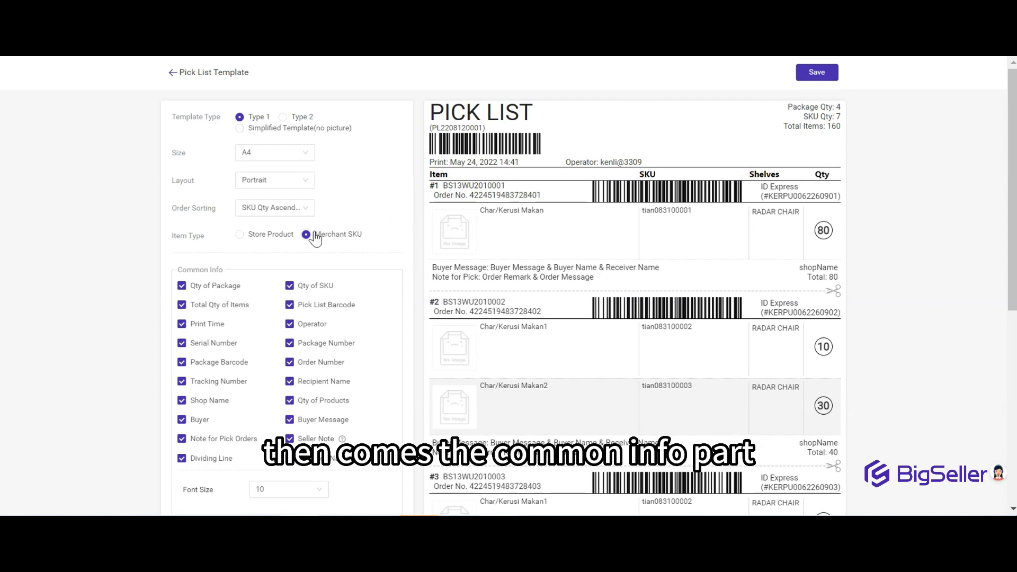
pyautogui.scroll(-2, 304, 241)
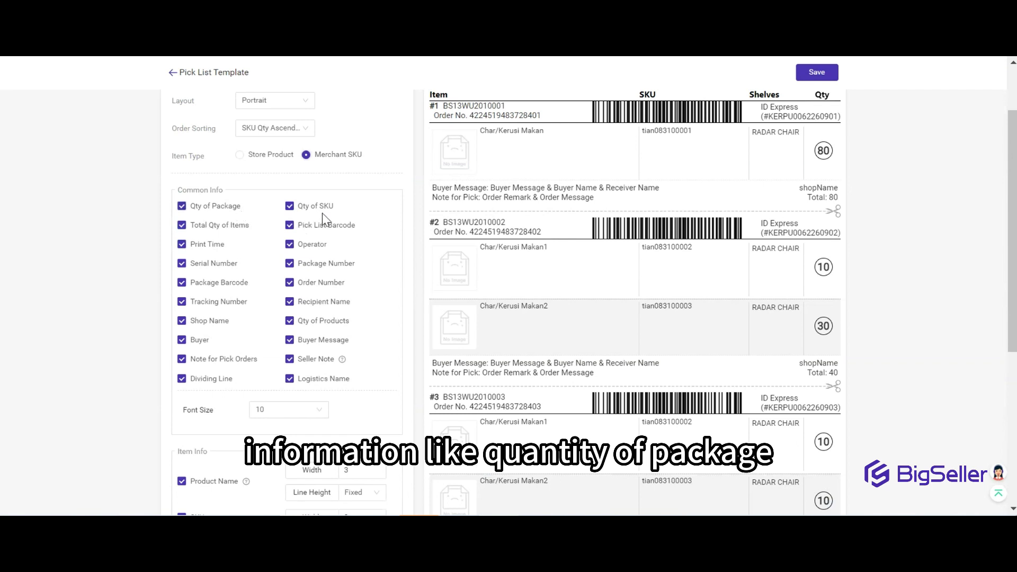
pyautogui.click(290, 225)
pyautogui.click(289, 225)
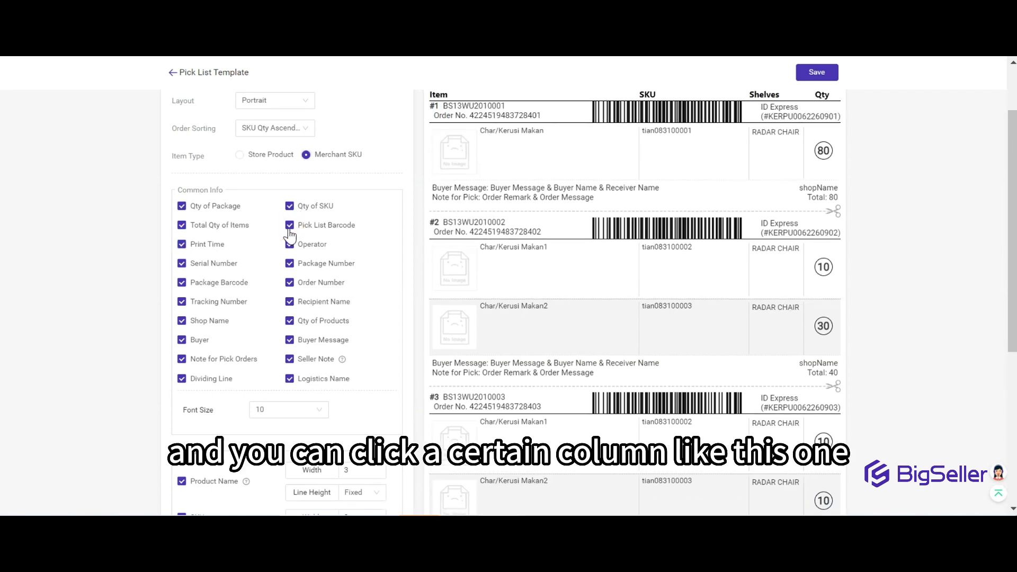
pyautogui.scroll(2, 309, 331)
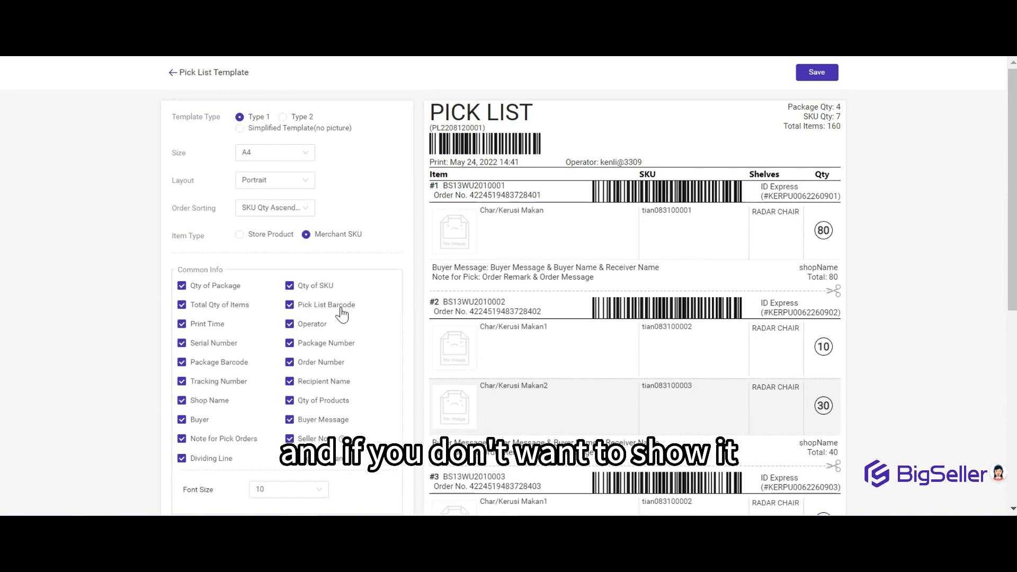
pyautogui.click(291, 306)
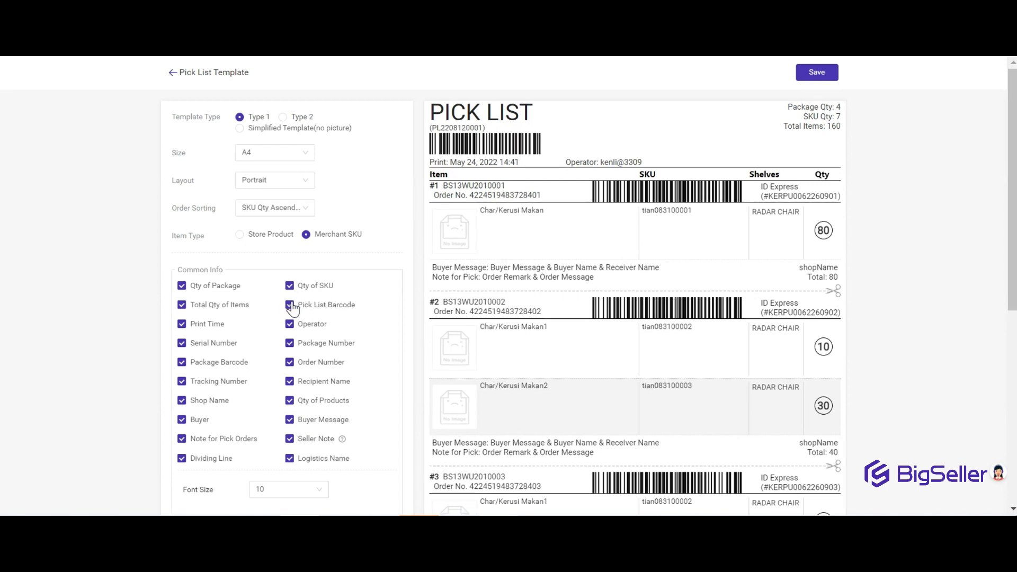
# Step: Set the common info font size to 12
pyautogui.scroll(-5, 291, 297)
pyautogui.click(285, 254)
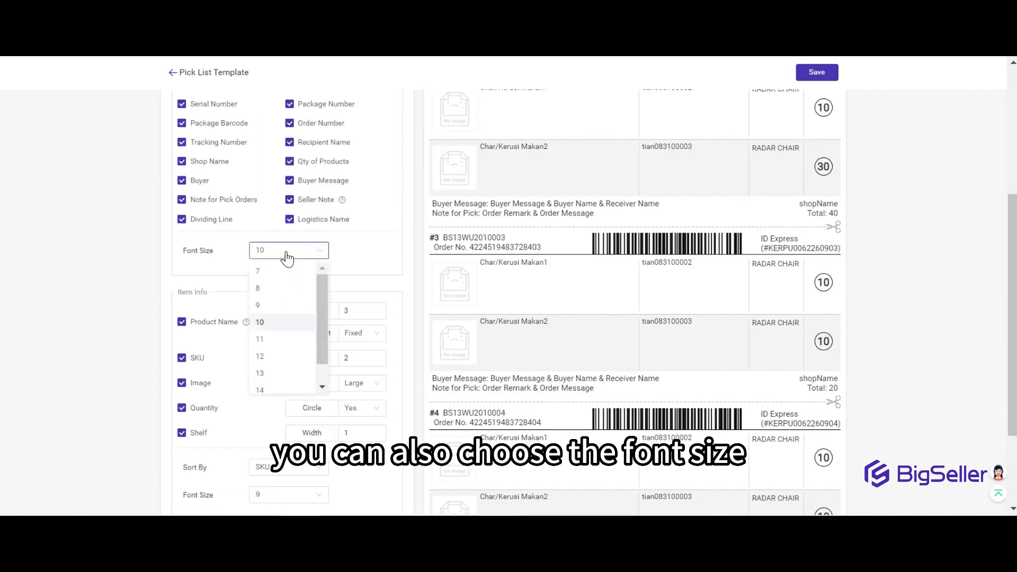
pyautogui.click(280, 357)
pyautogui.scroll(-3, 334, 302)
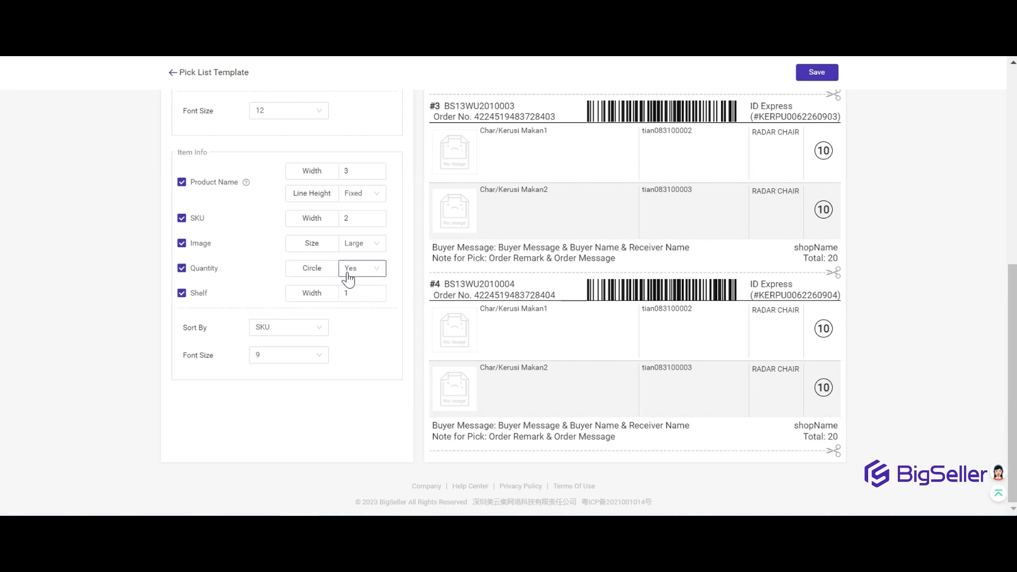
# Step: Set Quantity Circle to No so item quantities are not circled
pyautogui.click(369, 272)
pyautogui.click(351, 289)
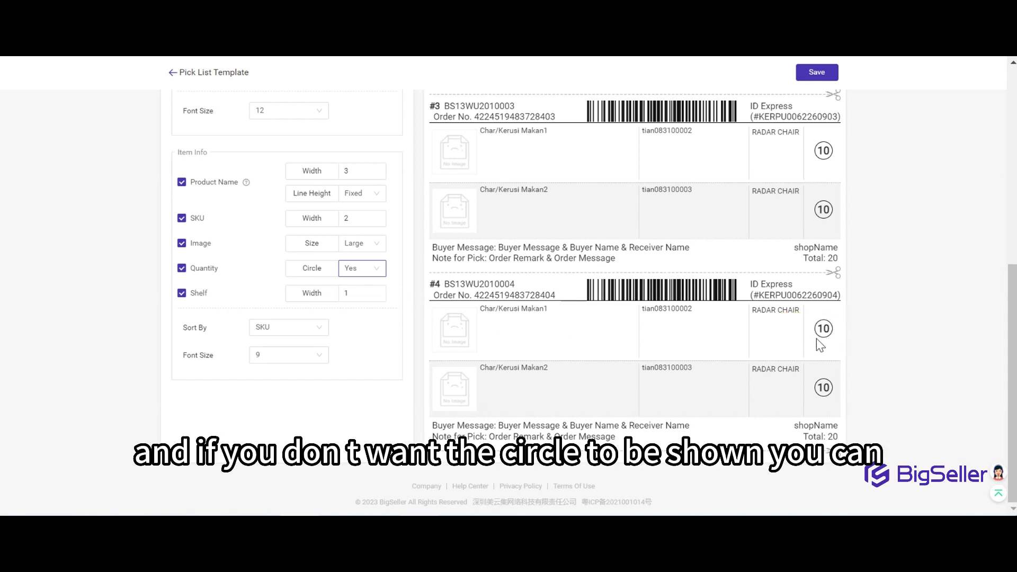
pyautogui.click(371, 269)
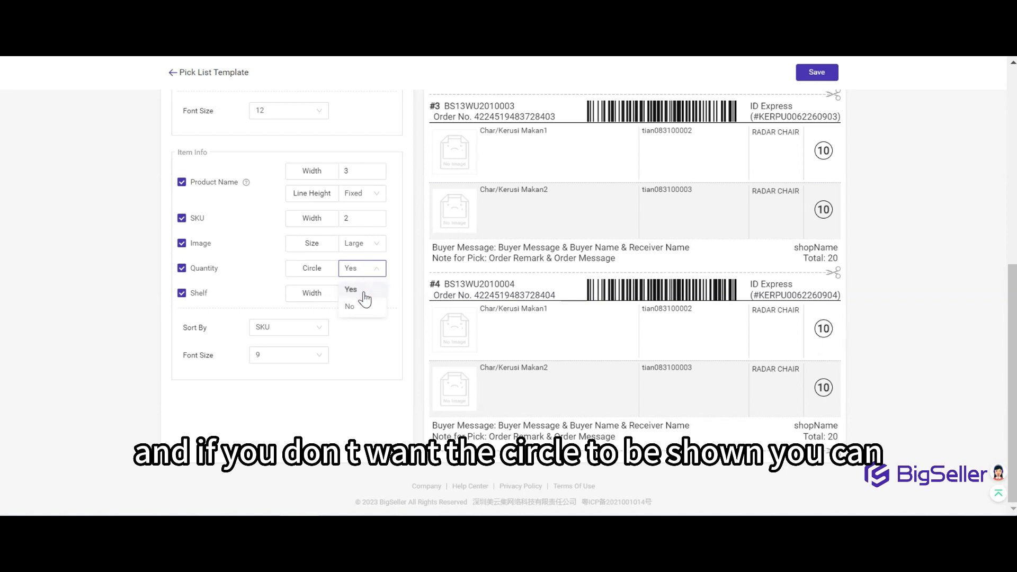
pyautogui.click(357, 305)
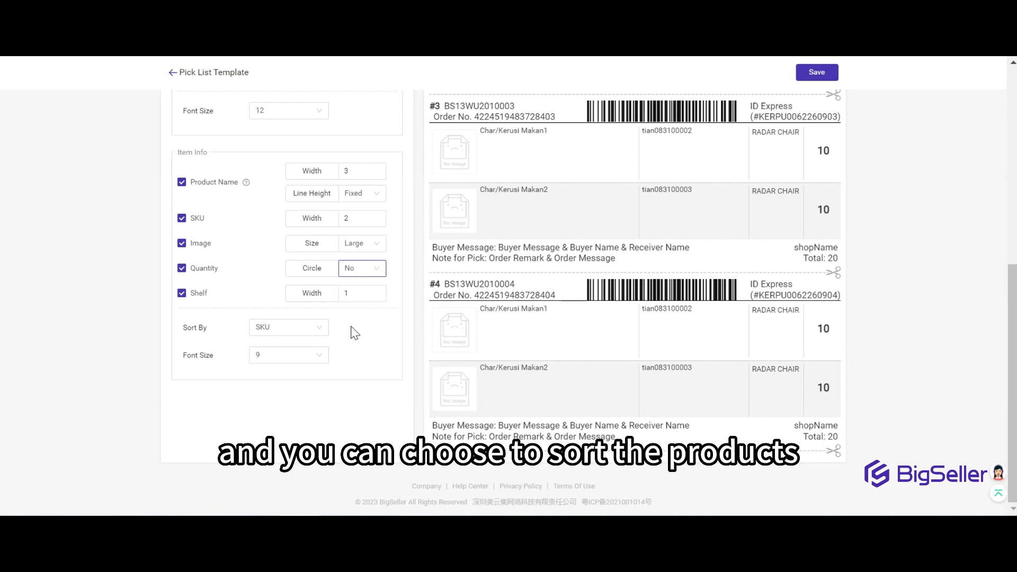
# Step: Sort pick list items by Shelves and save the template
pyautogui.click(315, 333)
pyautogui.click(358, 347)
pyautogui.click(281, 355)
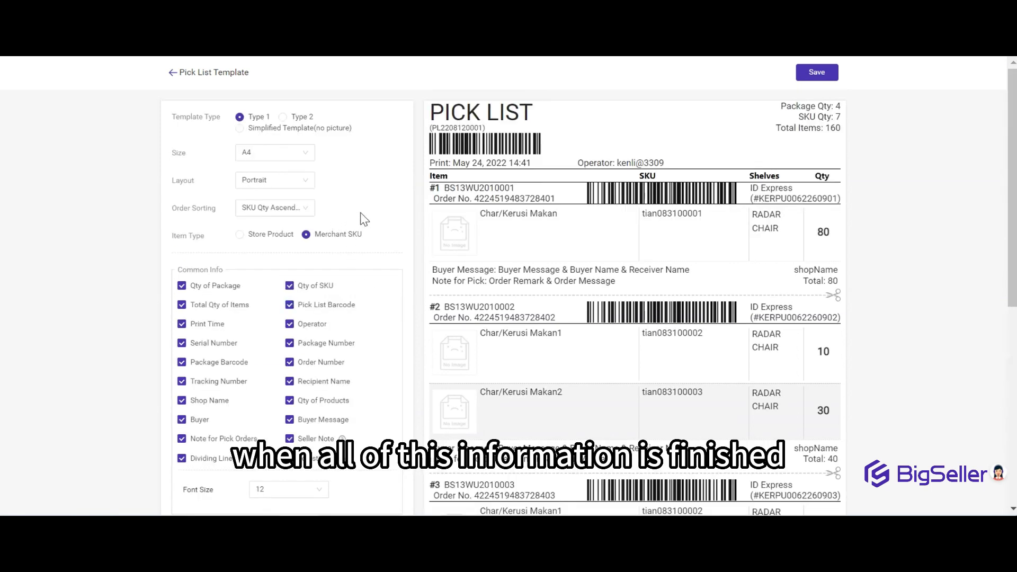
pyautogui.click(818, 75)
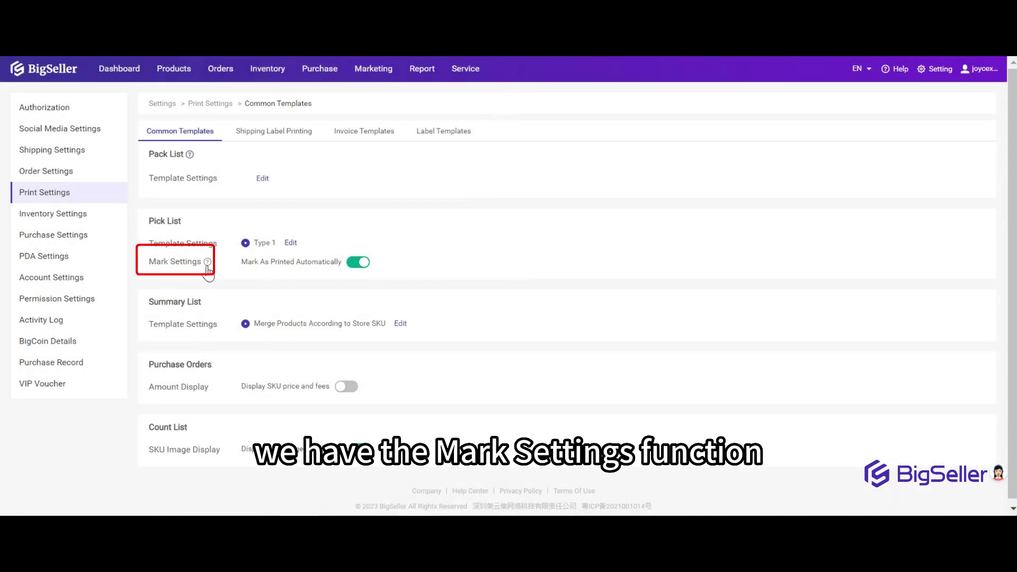
# Step: Confirm Mark As Printed Automatically is on for the Pick List on Common Templates
pyautogui.moveTo(202, 268)
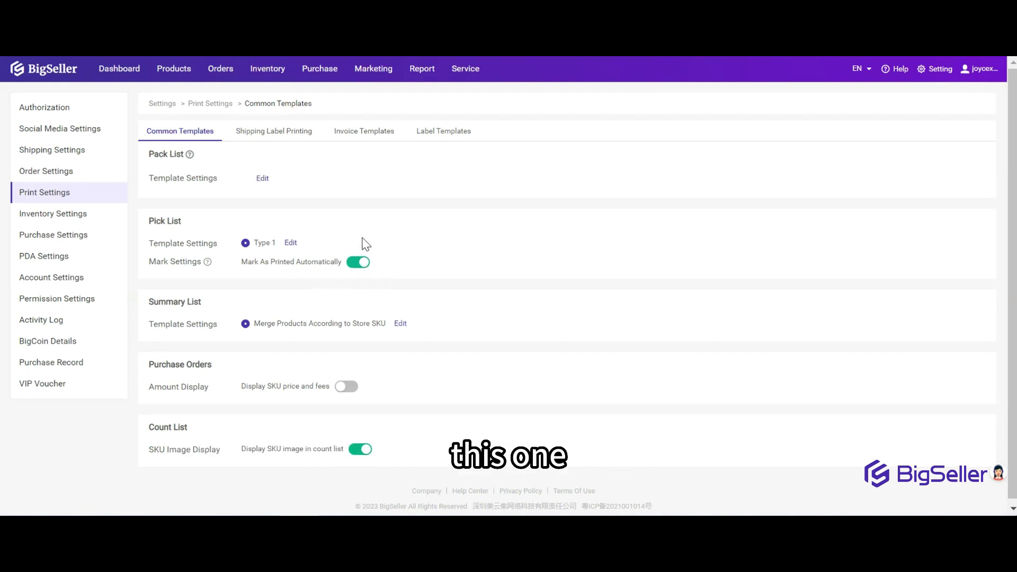
# Step: View the Package Analysis report, then open the New Orders list under Processing Orders
pyautogui.moveTo(416, 82)
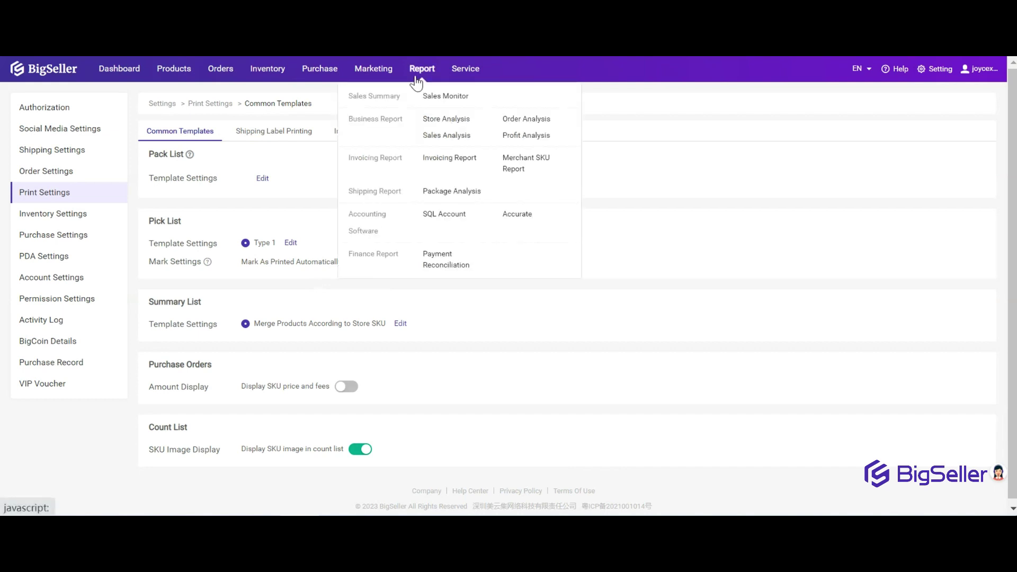
pyautogui.click(443, 193)
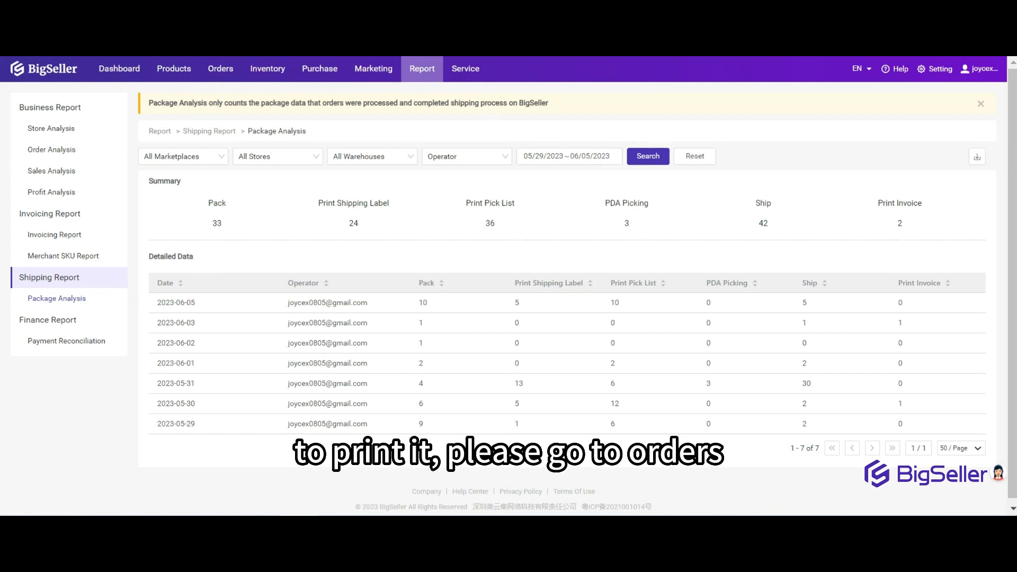
pyautogui.moveTo(221, 69)
pyautogui.click(260, 96)
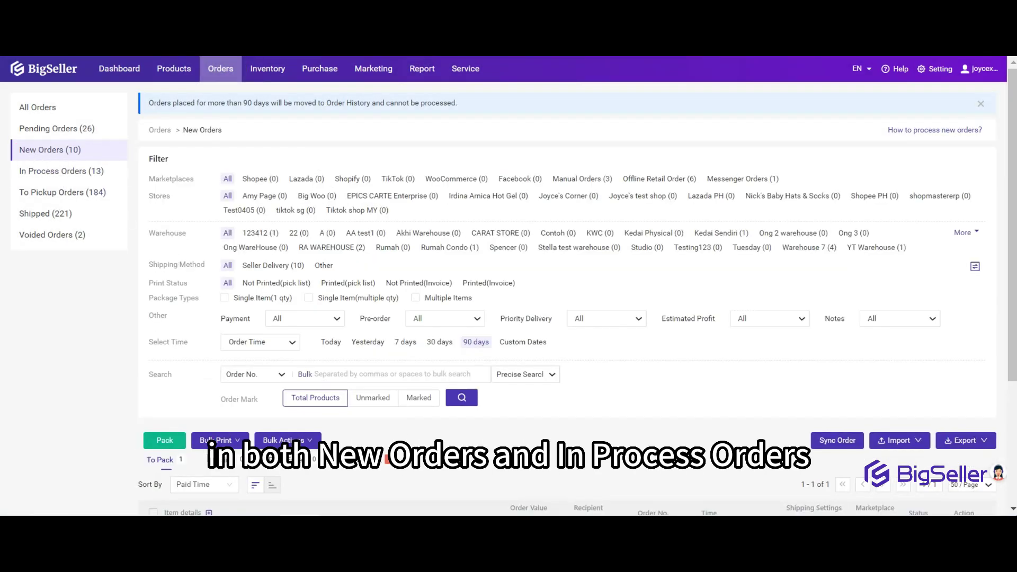
# Step: Select the Test0909R1-Sour+Spicy order and print its pick list via Bulk Print
pyautogui.scroll(-4, 211, 287)
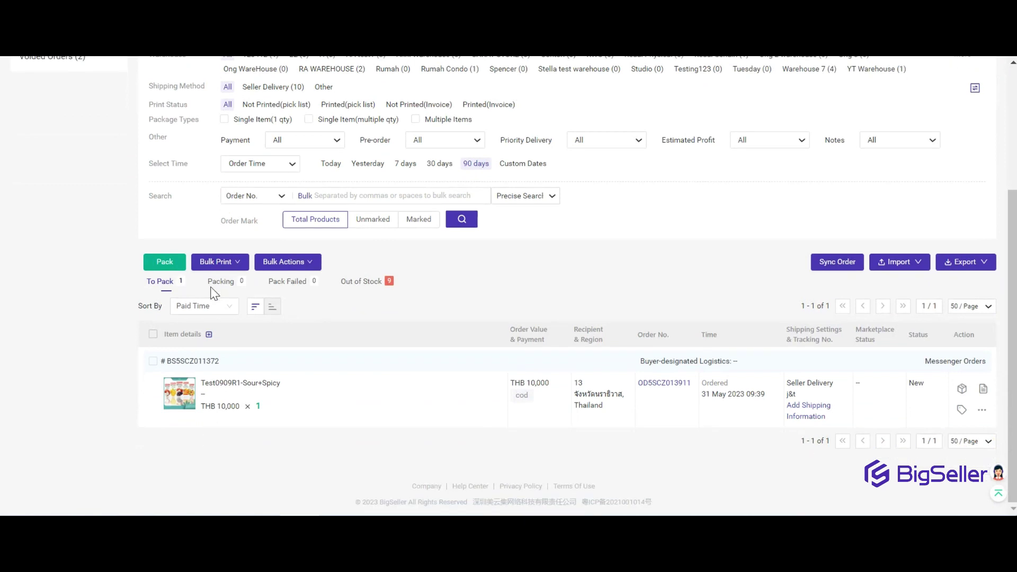
pyautogui.click(153, 361)
pyautogui.click(228, 265)
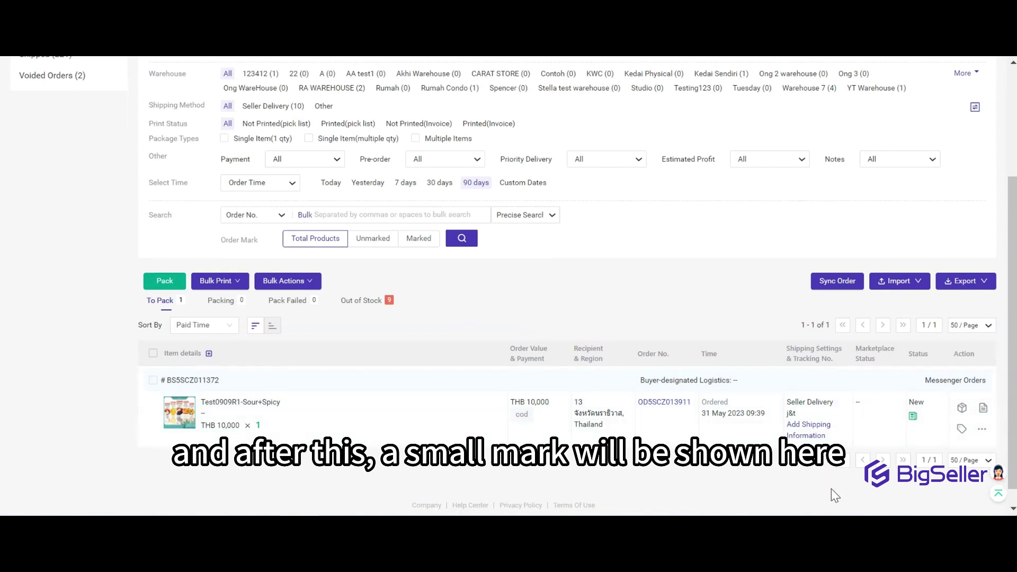
pyautogui.moveTo(913, 418)
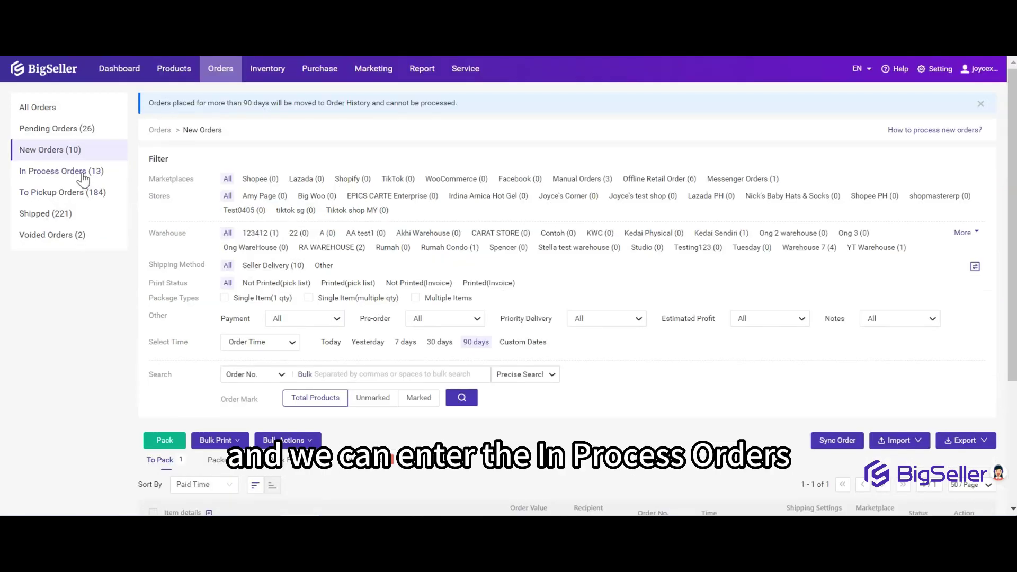
# Step: From In Process Orders, go to Scan and Ship > Scan to Print
pyautogui.click(81, 173)
pyautogui.scroll(-3, 243, 259)
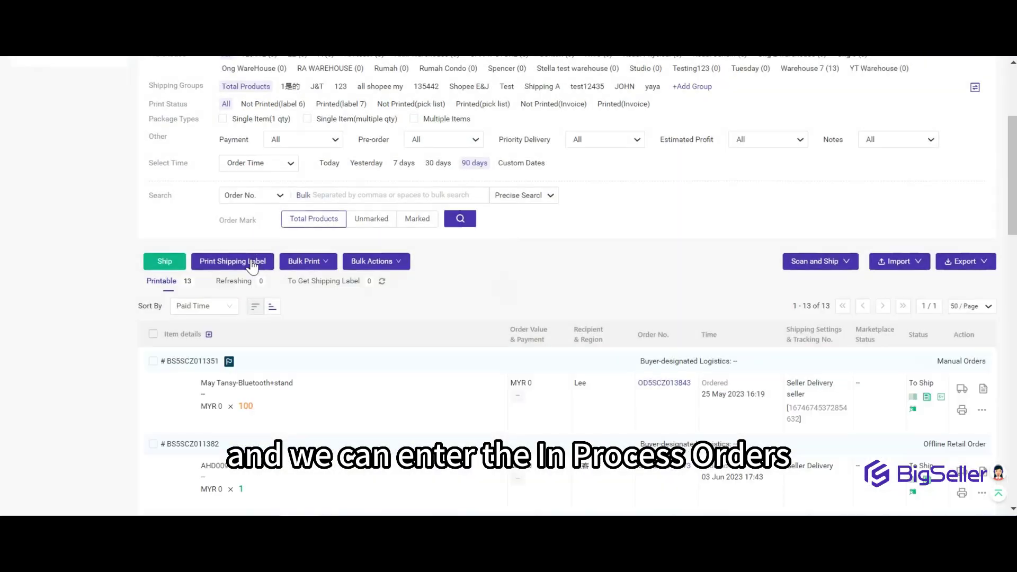
pyautogui.moveTo(828, 269)
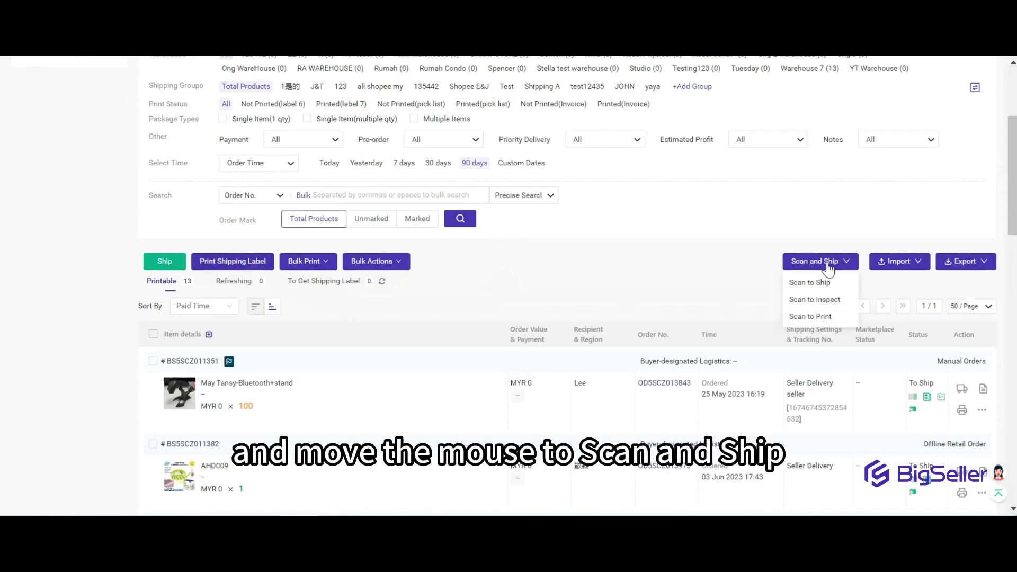
pyautogui.click(821, 317)
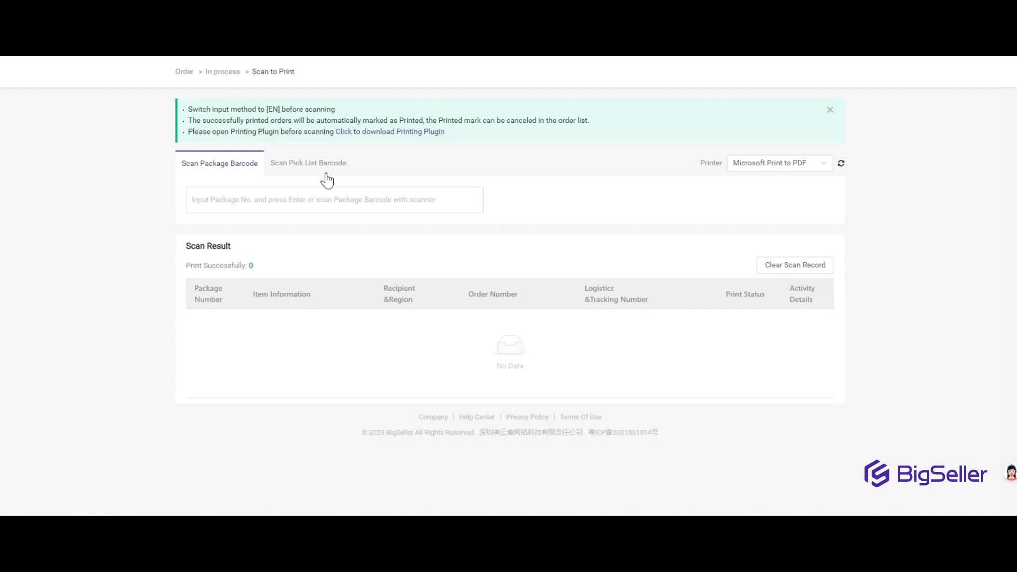
# Step: Set the printer to OneNote for Windows 10
pyautogui.click(799, 168)
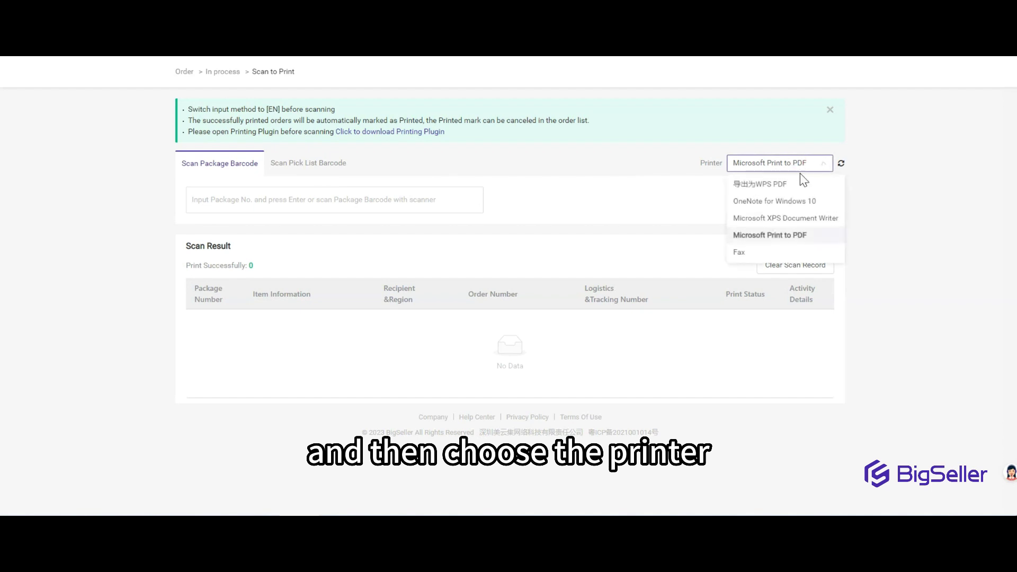
pyautogui.click(775, 202)
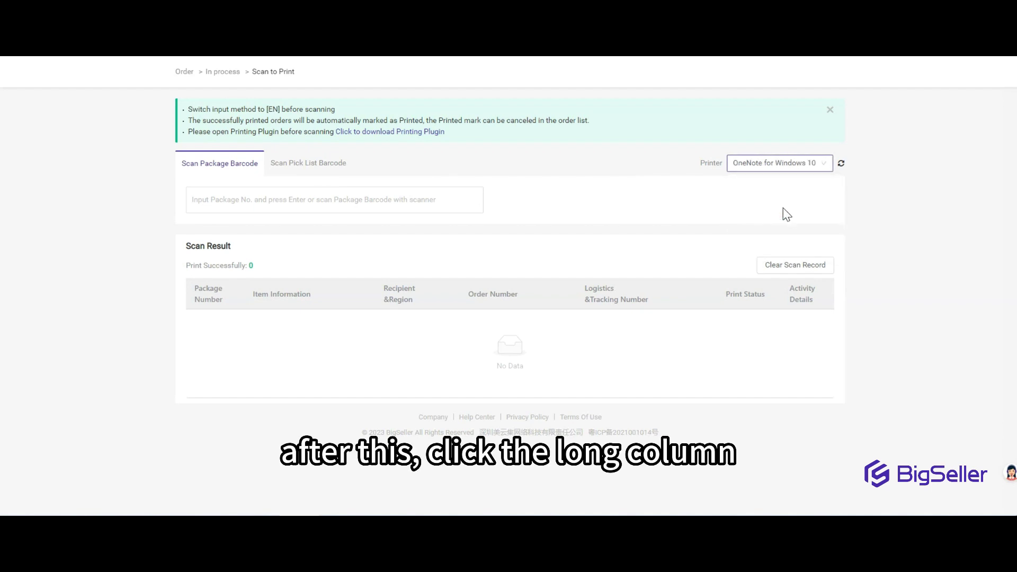
pyautogui.click(299, 204)
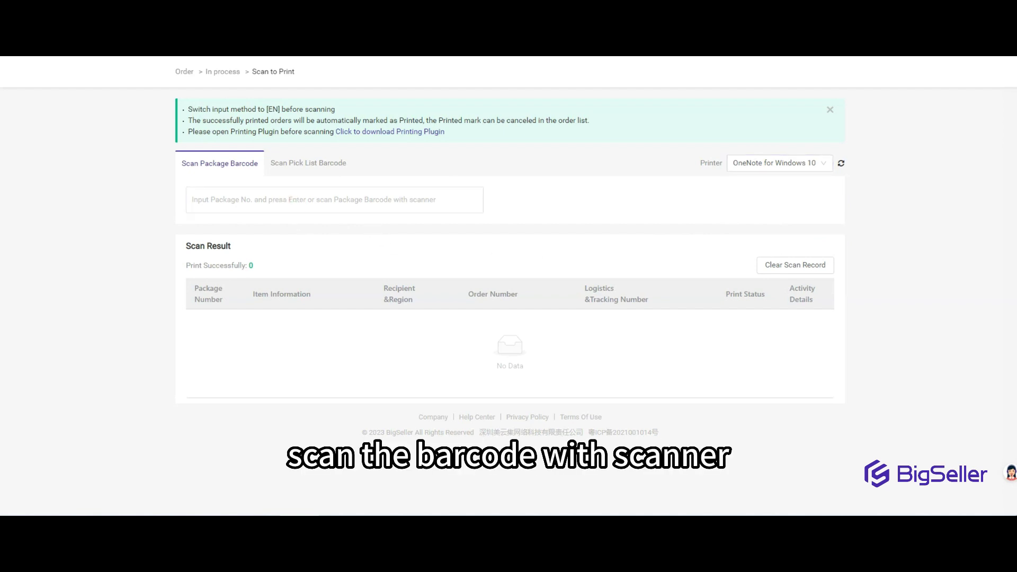
pyautogui.click(192, 200)
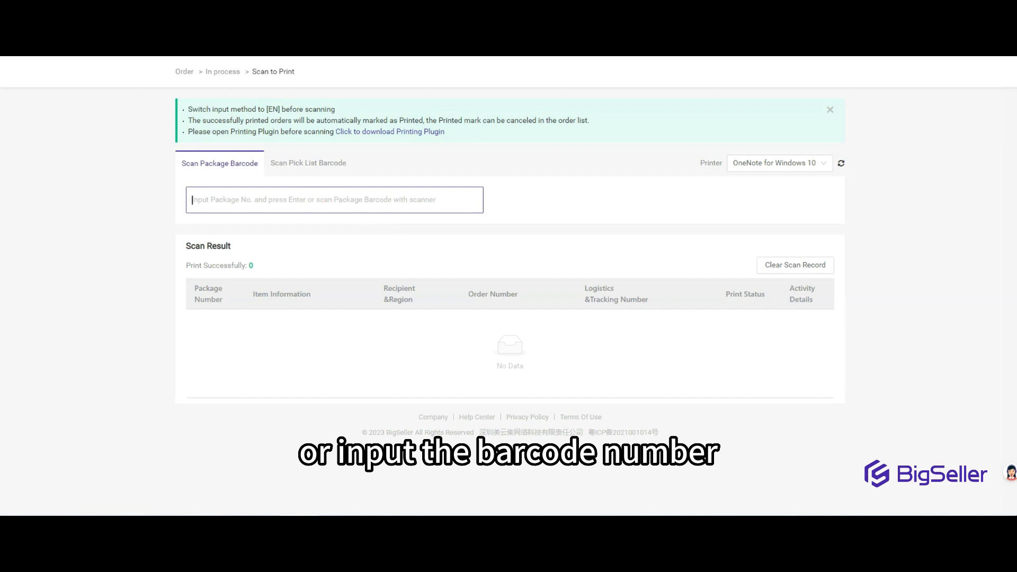
pyautogui.click(308, 162)
pyautogui.rightClick(286, 200)
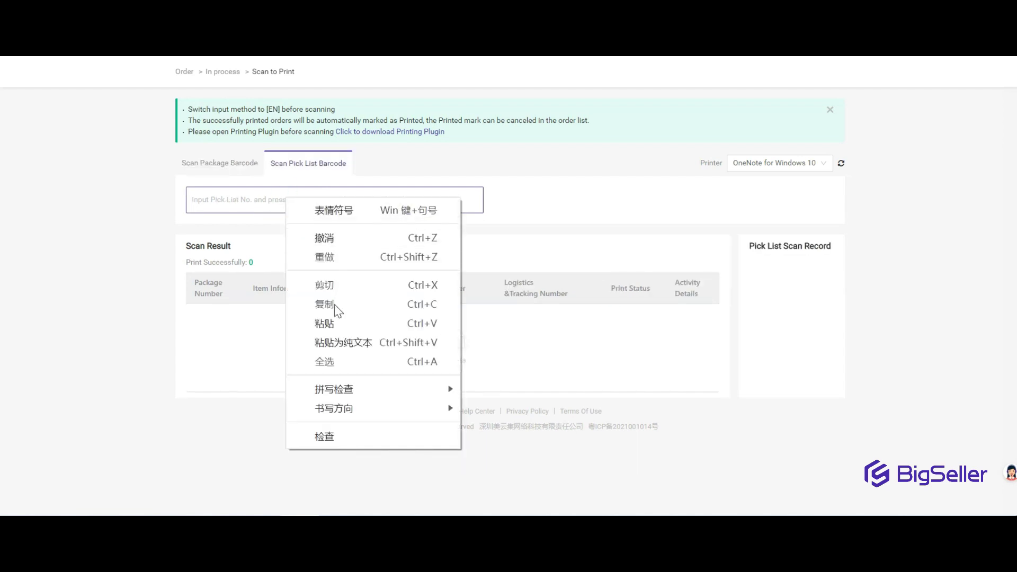
pyautogui.click(317, 323)
pyautogui.press('Return')
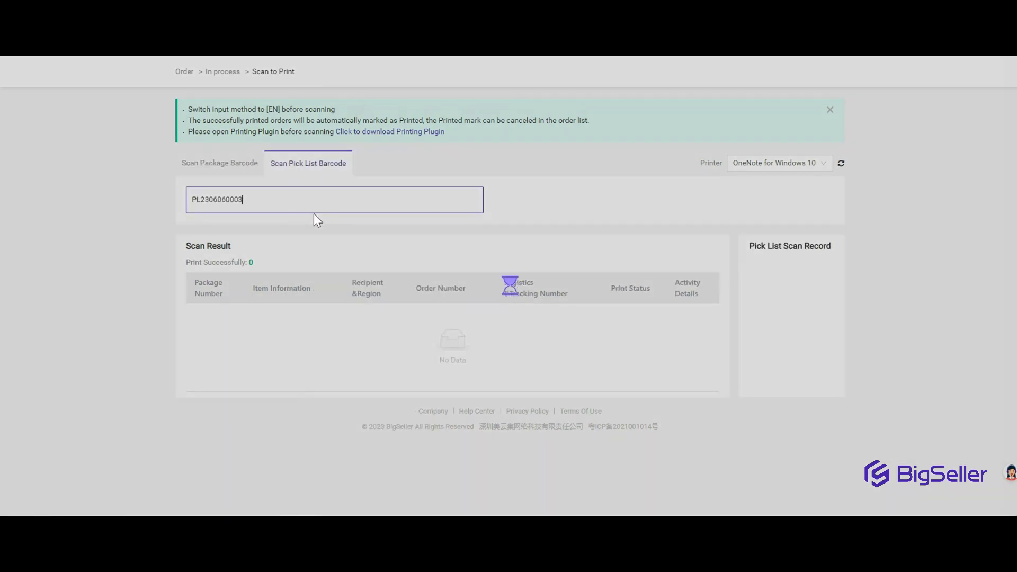